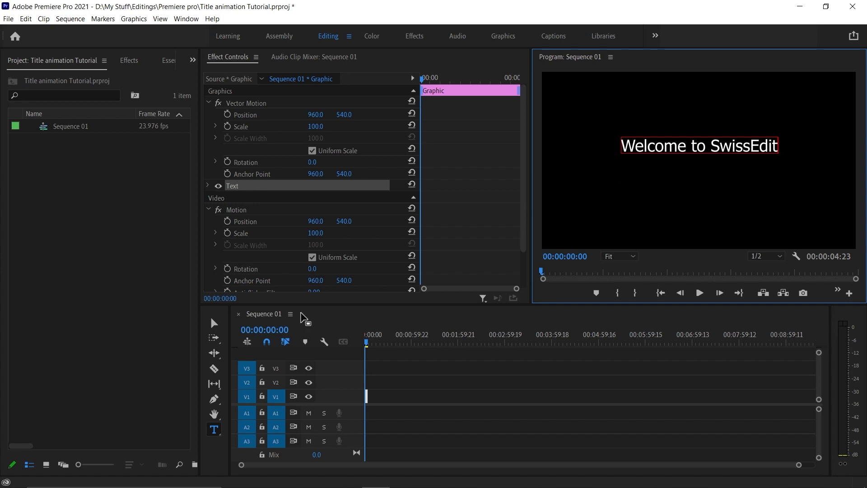
Zoom the timeline to the title clip and play back the sequence
left_click_drag(797, 465, 335, 464)
mouse_move(594, 462)
left_mouse_down()
mouse_move(571, 463)
mouse_move(580, 461)
left_mouse_up()
left_click_drag(413, 341, 353, 340)
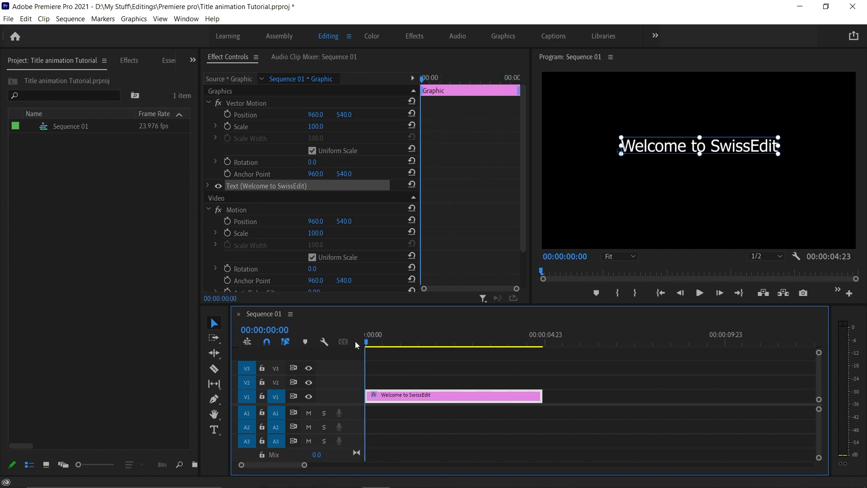
left_click(700, 293)
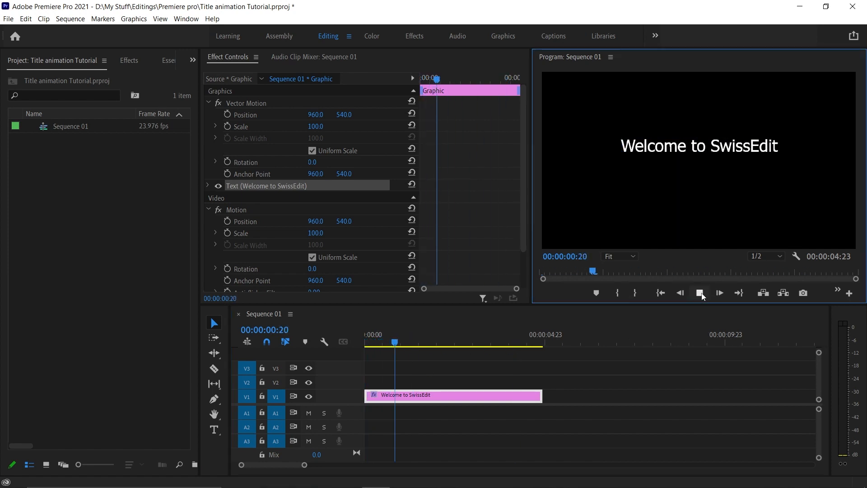
left_click(701, 293)
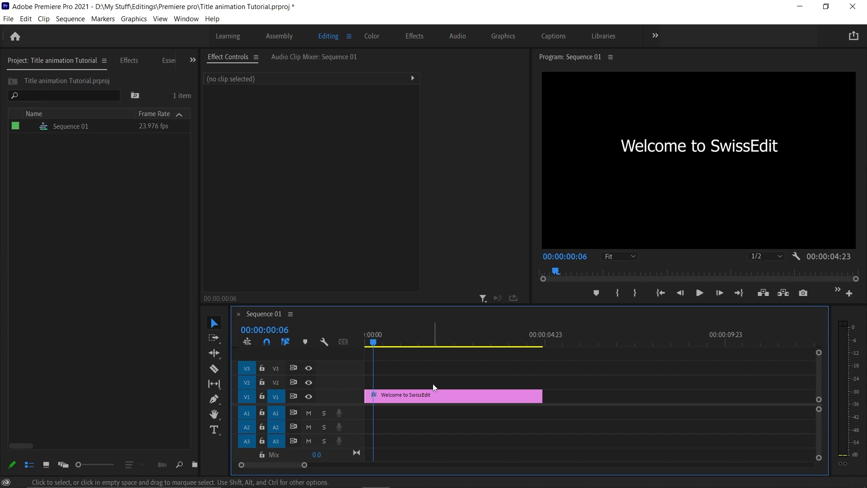
Set the title's font to Montserrat Medium and center-align the text
left_click(424, 395)
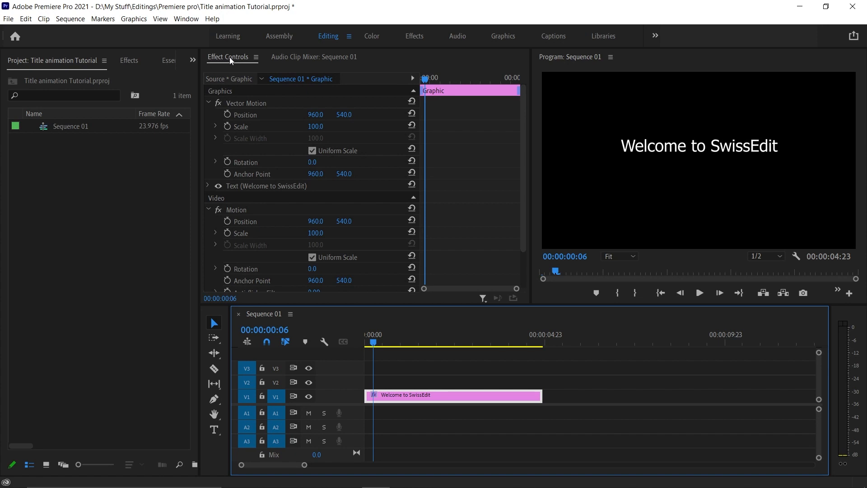
left_click(208, 185)
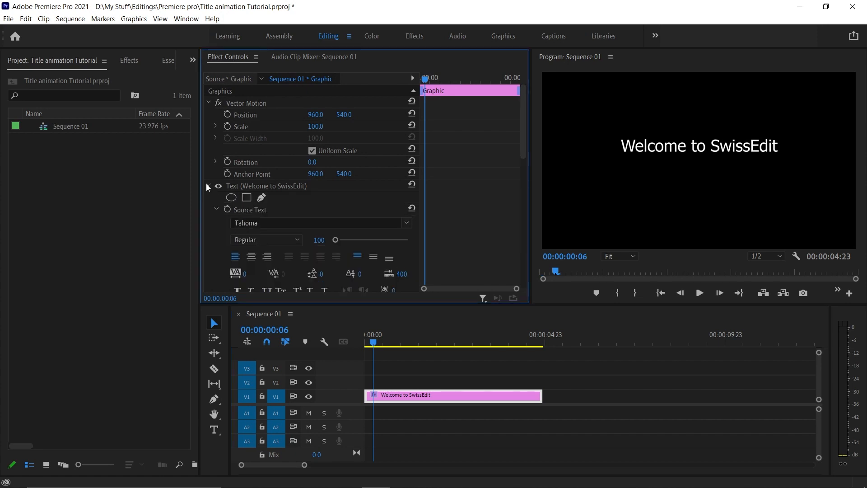
scroll(519, 142, "down", 4)
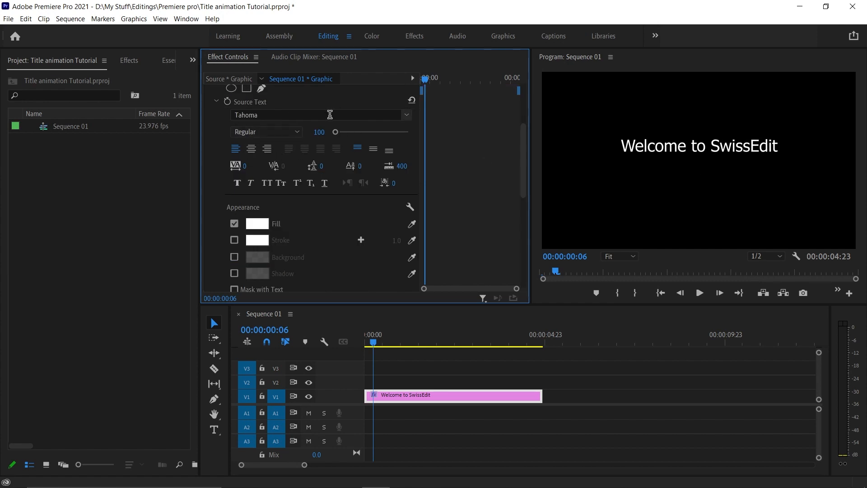
left_click(406, 115)
scroll(294, 183, "up", 4)
left_click(286, 170)
left_click(251, 149)
left_click(267, 132)
left_click(259, 242)
scroll(456, 194, "down", 1)
scroll(456, 194, "down", 4)
left_click_drag(320, 192, 533, 193)
scroll(292, 185, "up", 5)
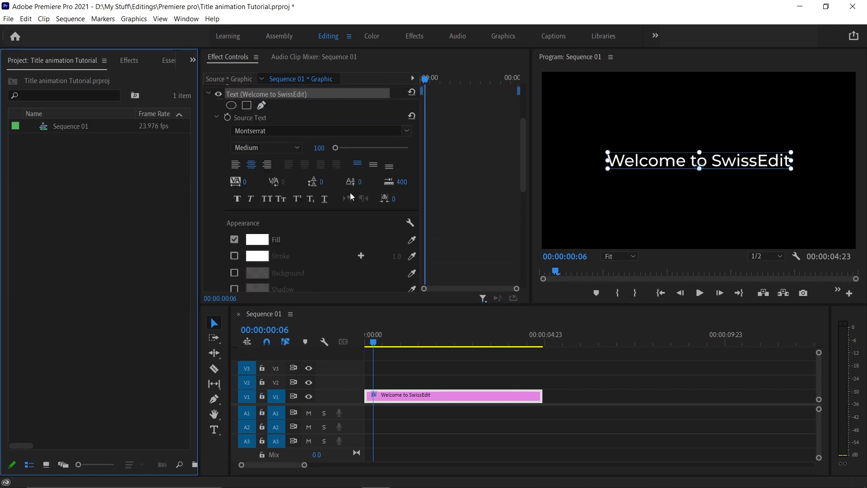
Open the Essential Graphics panel for the selected title
left_click(165, 61)
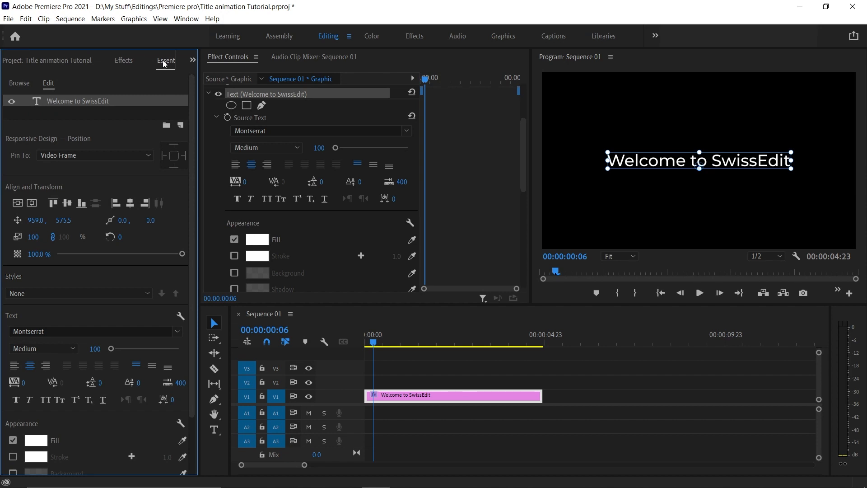
left_click(186, 19)
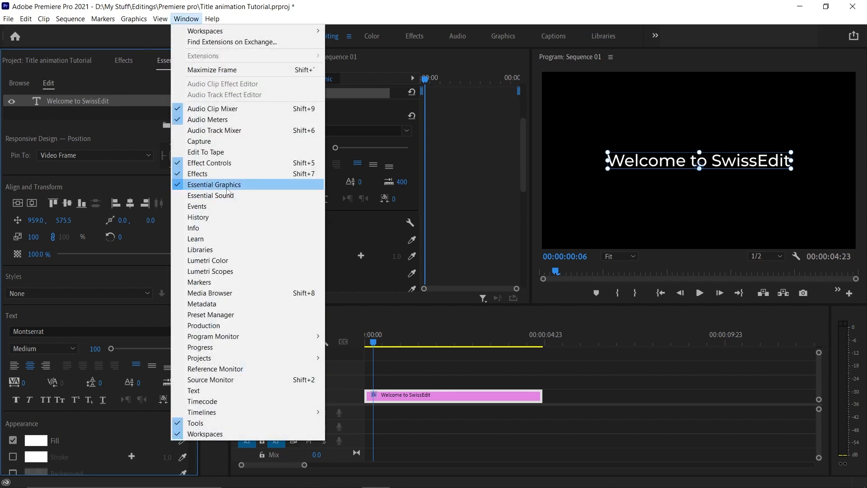
left_click(88, 102)
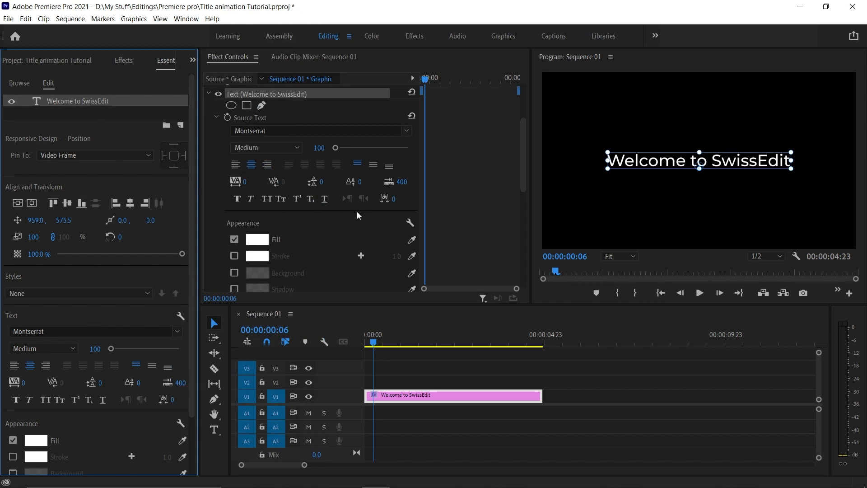
scroll(523, 190, "down", 2)
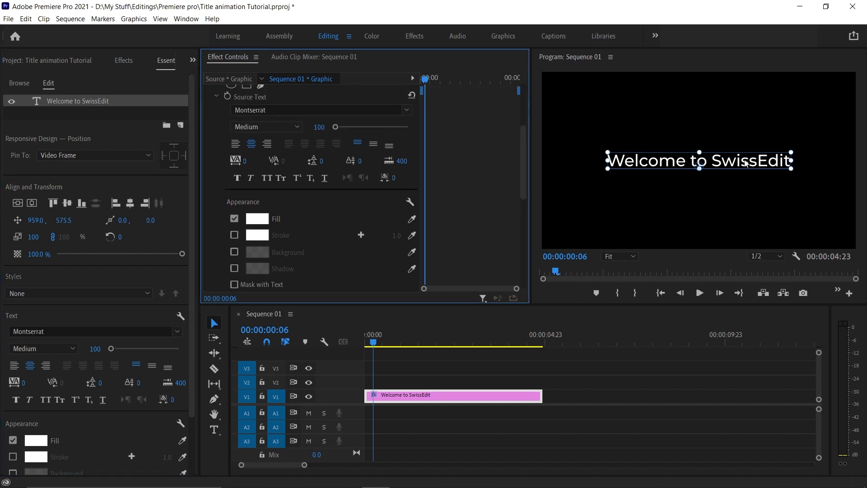
Move the title to the centre of the frame, at about 960.6, 540.5
left_click(619, 256)
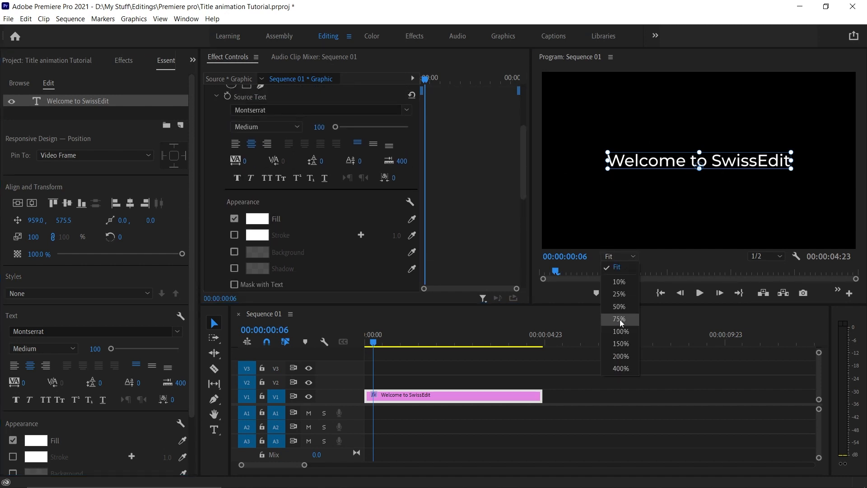
left_click(618, 329)
left_click_drag(702, 175, 703, 162)
left_click(619, 255)
left_click(619, 265)
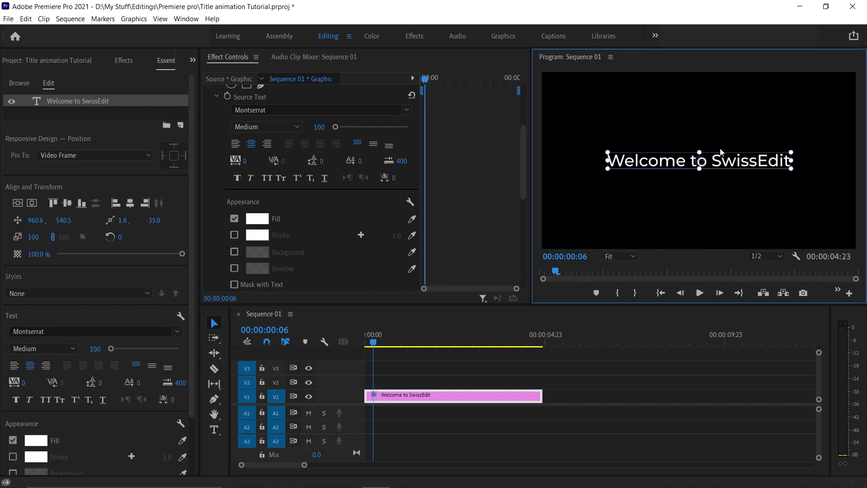
Keyframe the title's opacity to fade from 0% at the start to 100% at frame 22
scroll(447, 178, "down", 5)
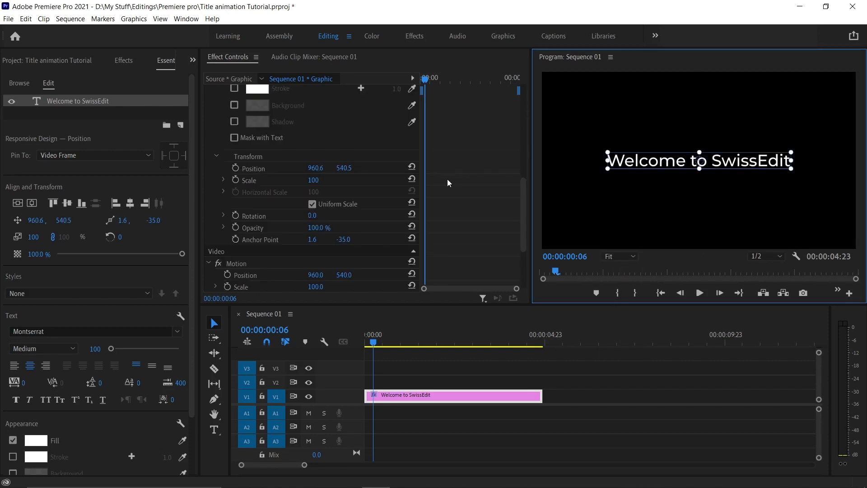
left_click(236, 229)
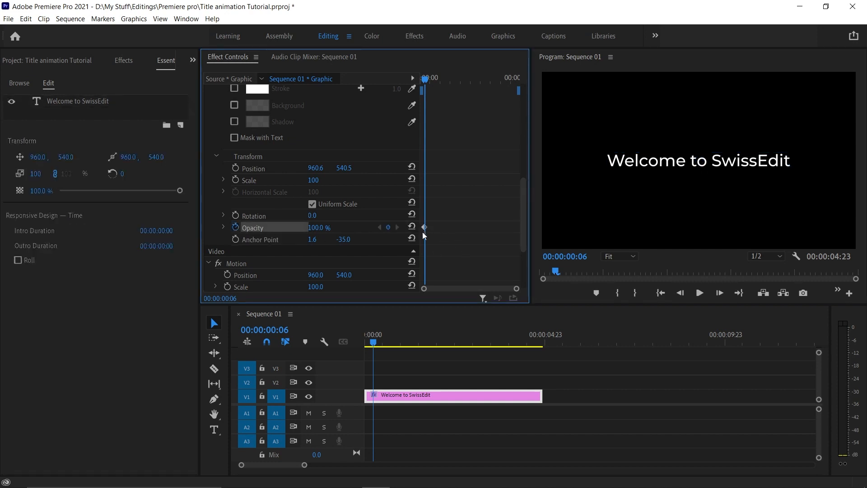
left_click_drag(429, 80, 432, 78)
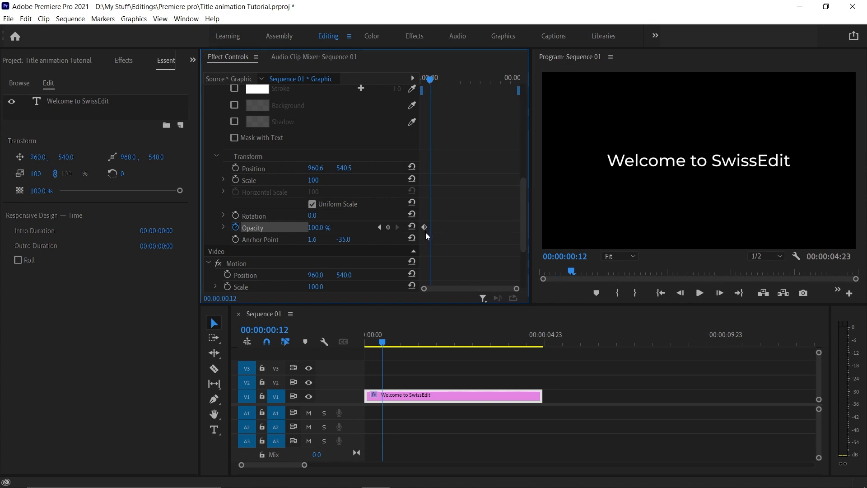
left_click_drag(424, 227, 395, 228)
left_click_drag(430, 80, 439, 81)
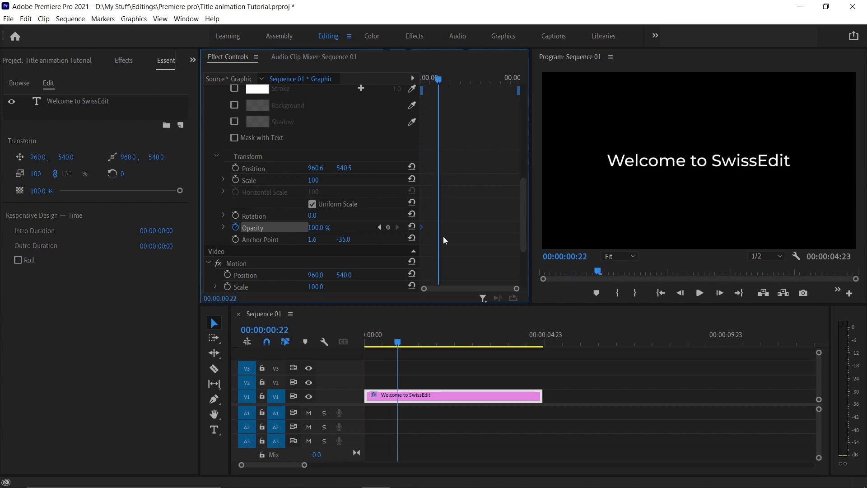
left_click(388, 227)
left_click_drag(437, 79, 431, 80)
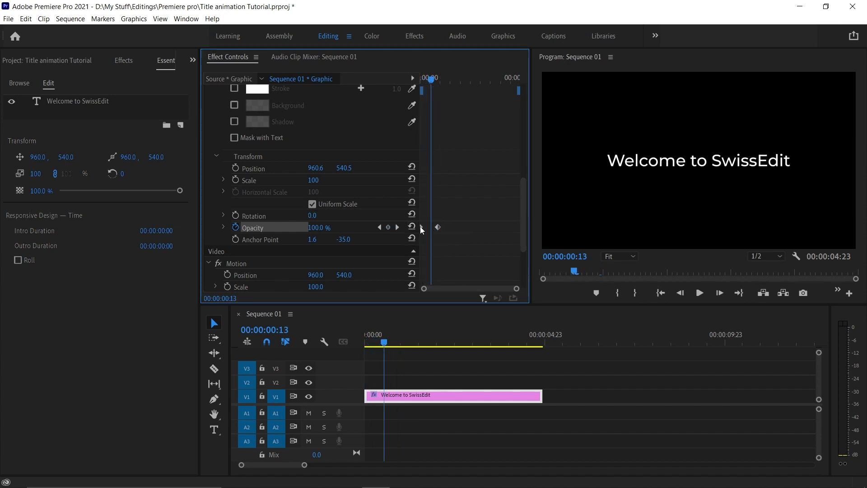
left_click_drag(430, 80, 389, 81)
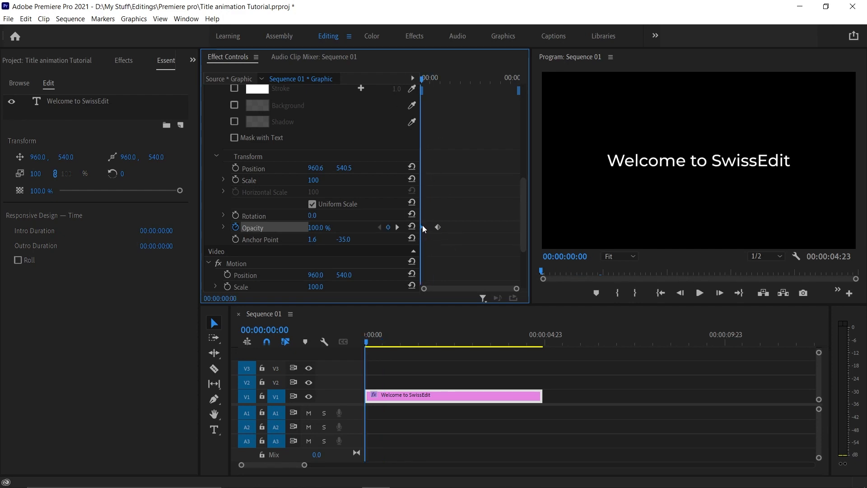
left_click_drag(323, 228, 293, 228)
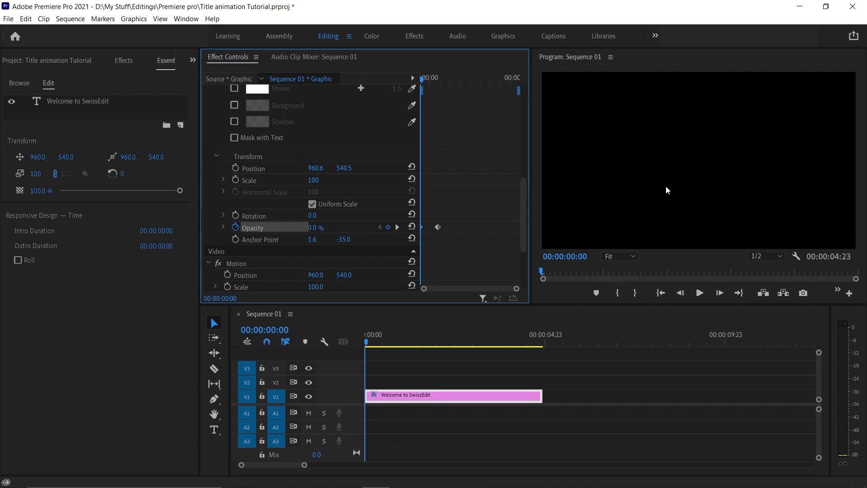
Scrub through the fade-in and park the playhead at frame 22
left_click_drag(422, 80, 433, 80)
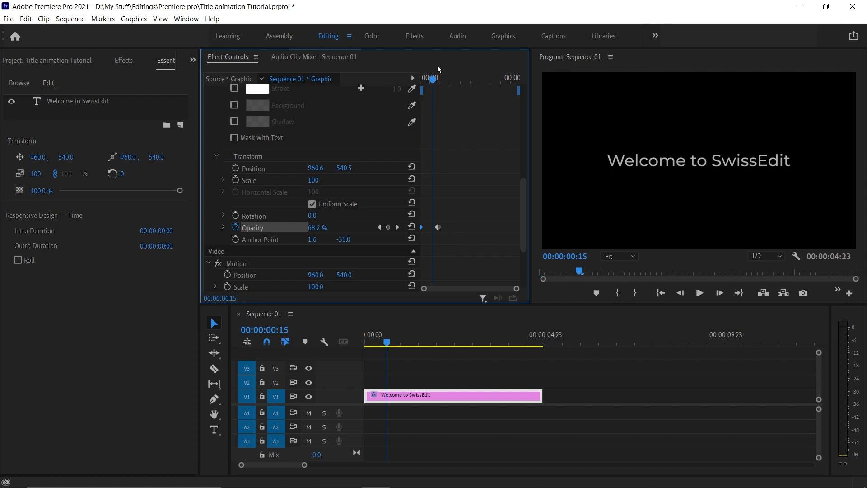
left_click_drag(432, 80, 420, 81)
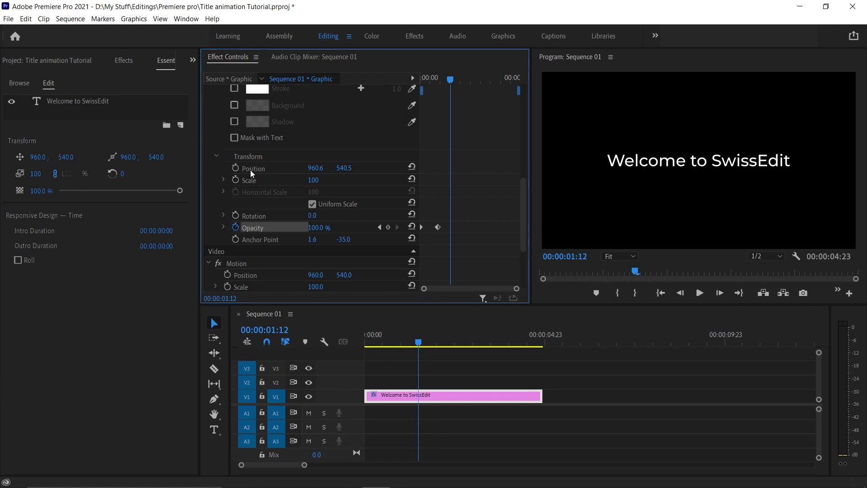
mouse_move(450, 79)
left_mouse_down()
mouse_move(427, 80)
mouse_move(438, 79)
left_mouse_up()
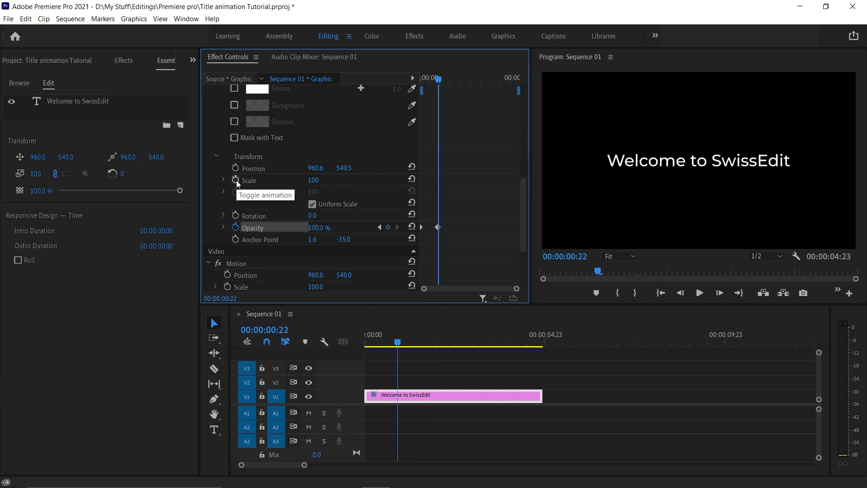
Keyframe the title's scale from 100 at frame 22 to 125 at 00:00:04:06
left_click(235, 180)
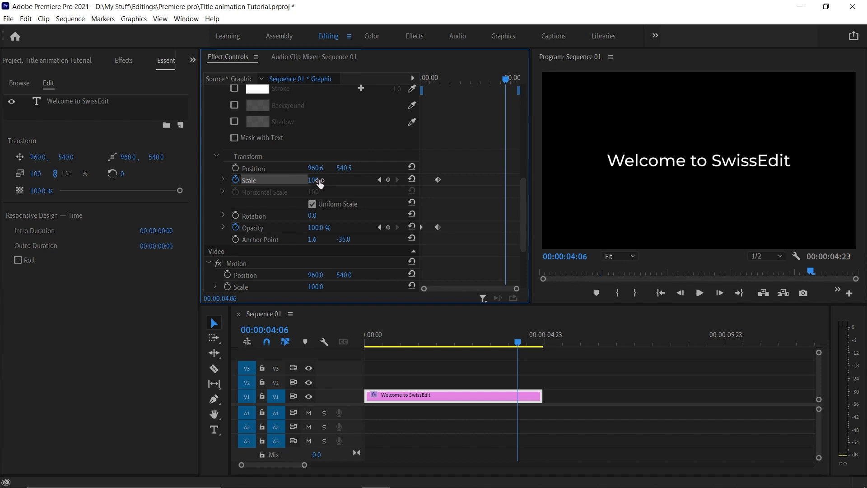
left_click_drag(313, 180, 325, 180)
left_click(314, 180)
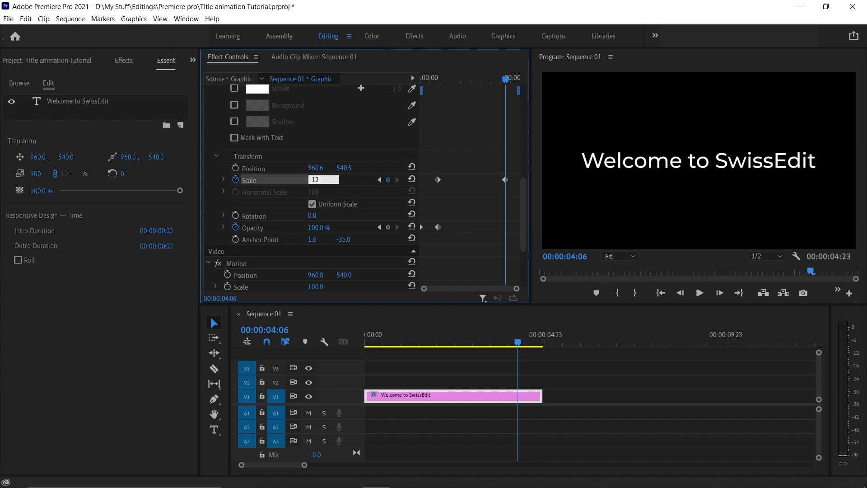
type("125")
key("Return")
Play the animated title from the beginning and stop playback
left_click(424, 79)
left_click(698, 296)
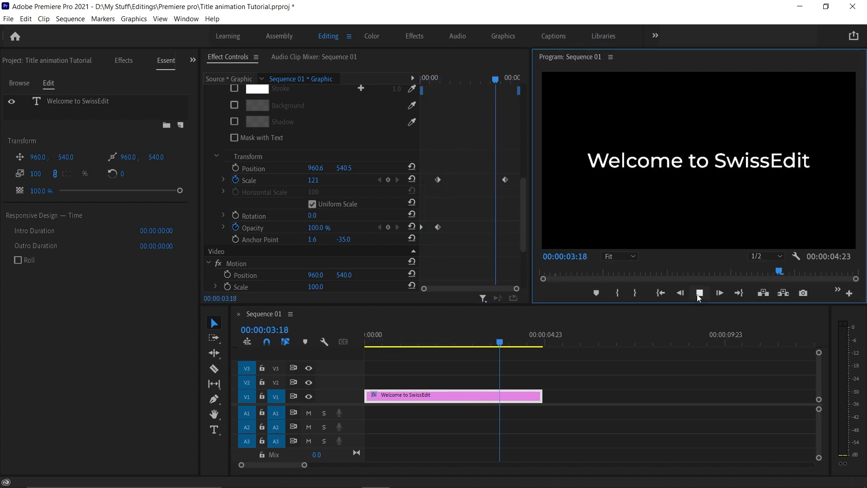
key("space")
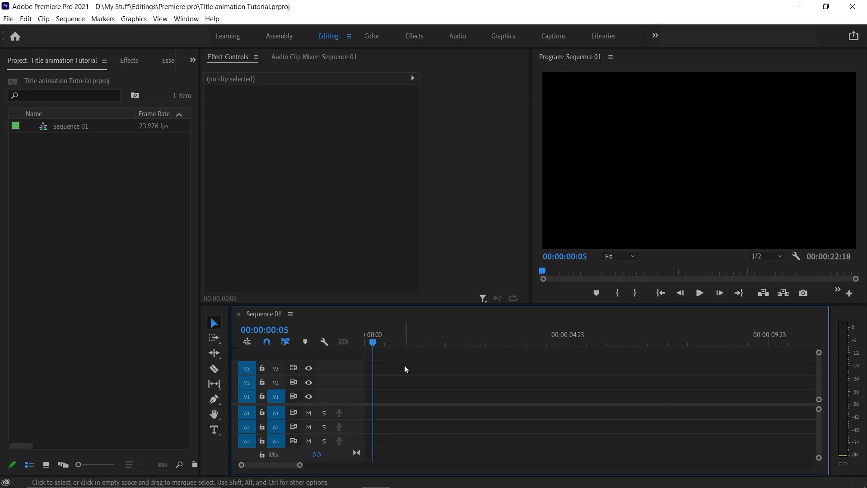
Draw a new text box with the Type tool and enter "Thanks For Watching"
left_click(214, 429)
left_click_drag(608, 135, 783, 196)
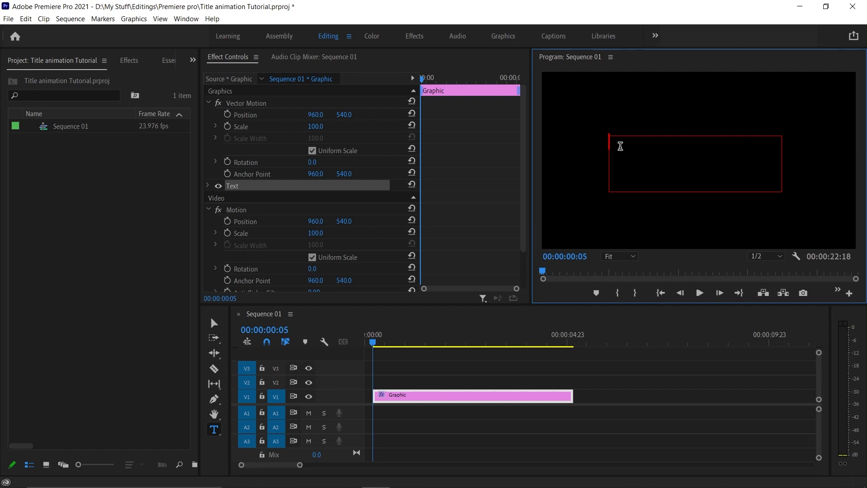
type("Thanks For Watching")
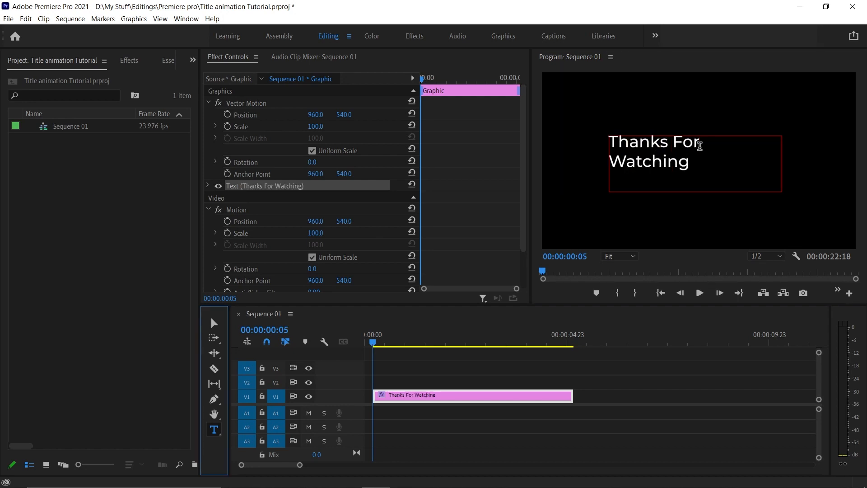
Widen the text box so "Thanks For Watching" fits on one line
left_click(214, 324)
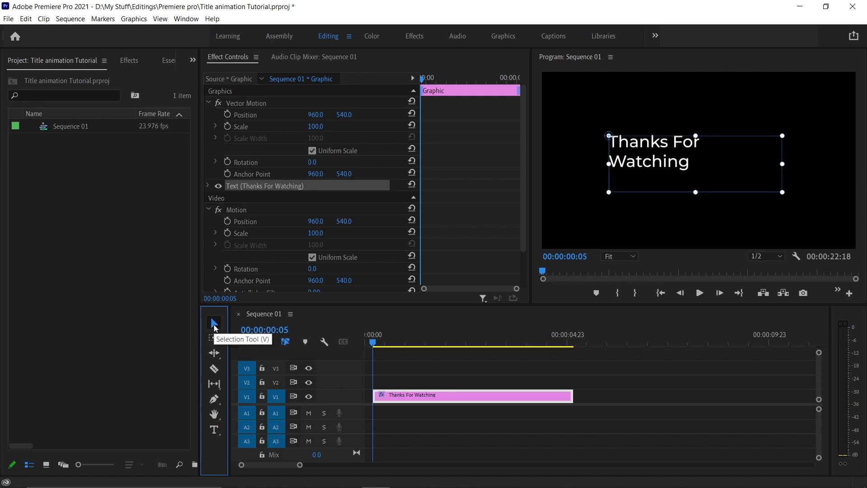
left_click_drag(609, 163, 565, 166)
left_click_drag(782, 164, 827, 163)
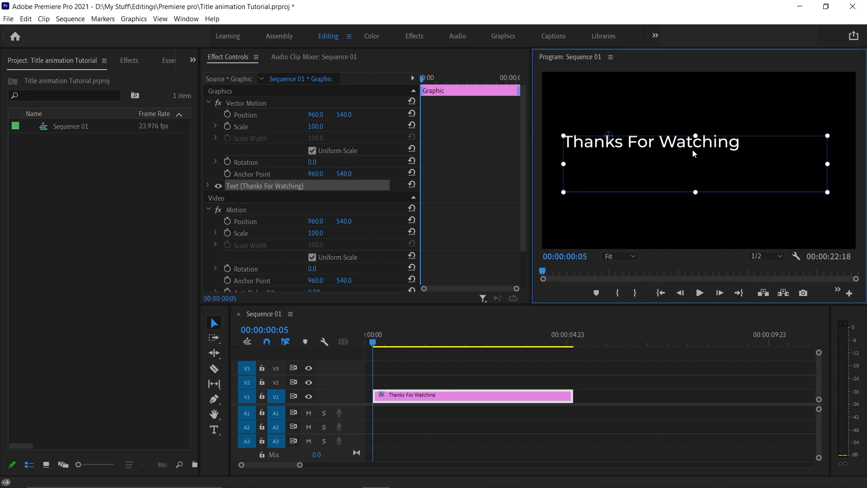
Add a second line reading "Subscribe For More" below the first
left_click(214, 430)
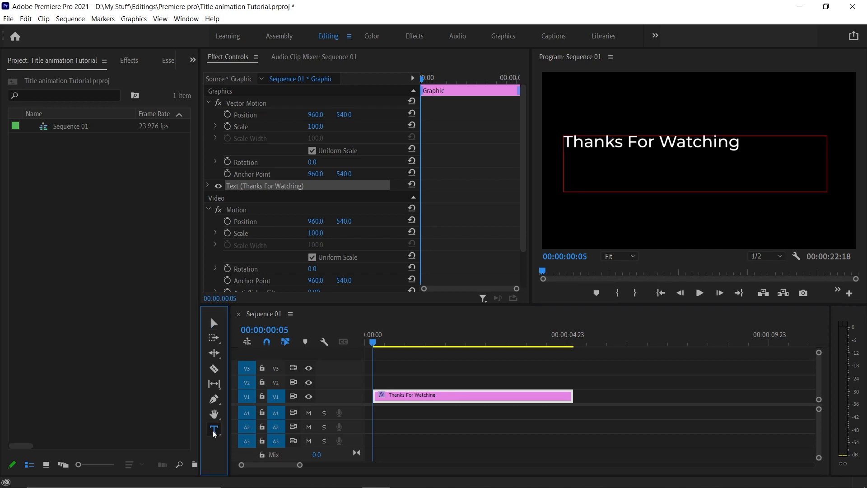
left_click(740, 142)
key("Return")
type("Subscribe For More")
left_click(214, 326)
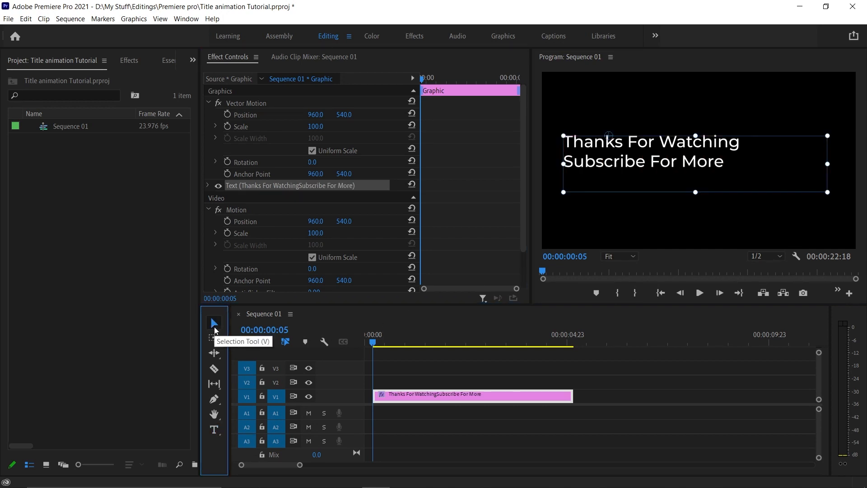
Set the end title's font size to 85 in Essential Graphics
left_click(167, 60)
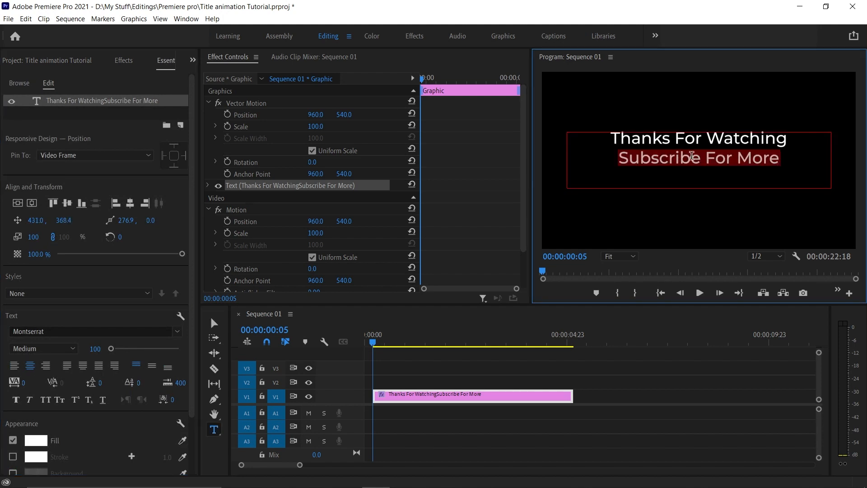
left_click(92, 348)
type("85")
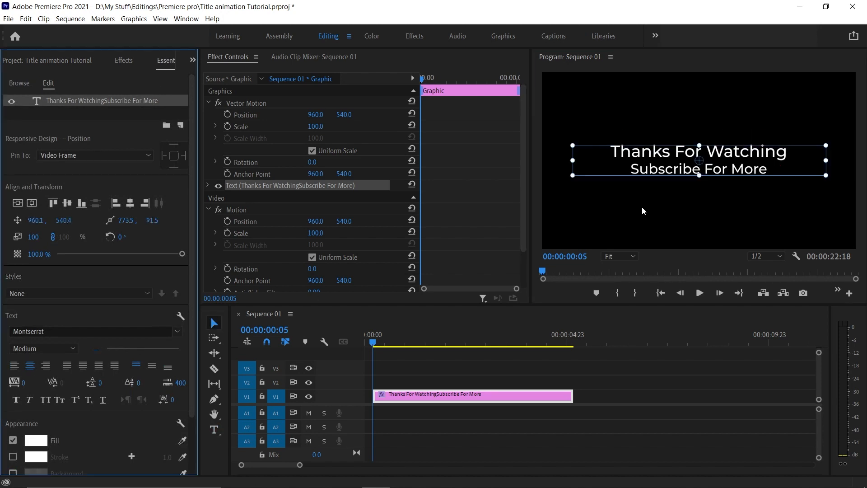
Add a rectangle shape to the end title graphic and reshape it into a thin line above "Thanks For Watching"
left_click(641, 205)
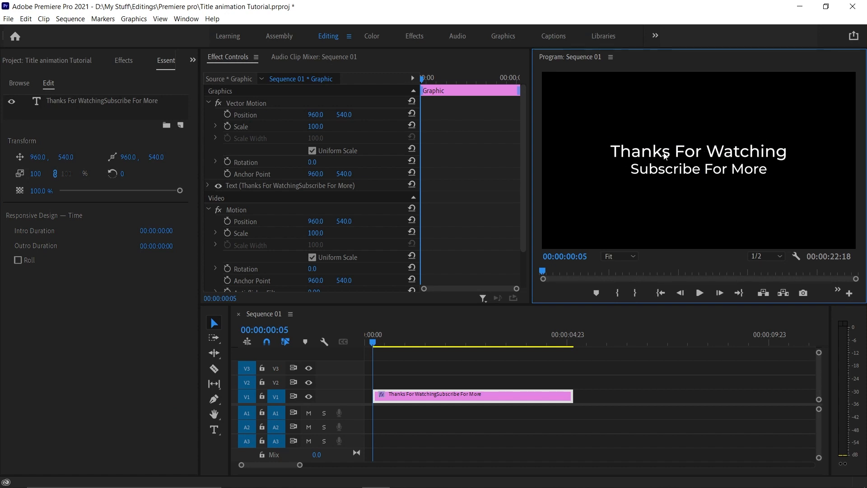
left_click(76, 113)
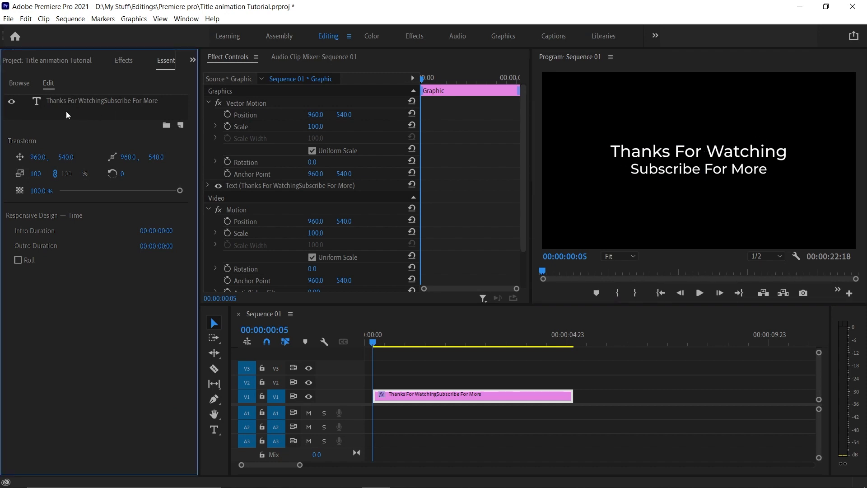
left_click(180, 126)
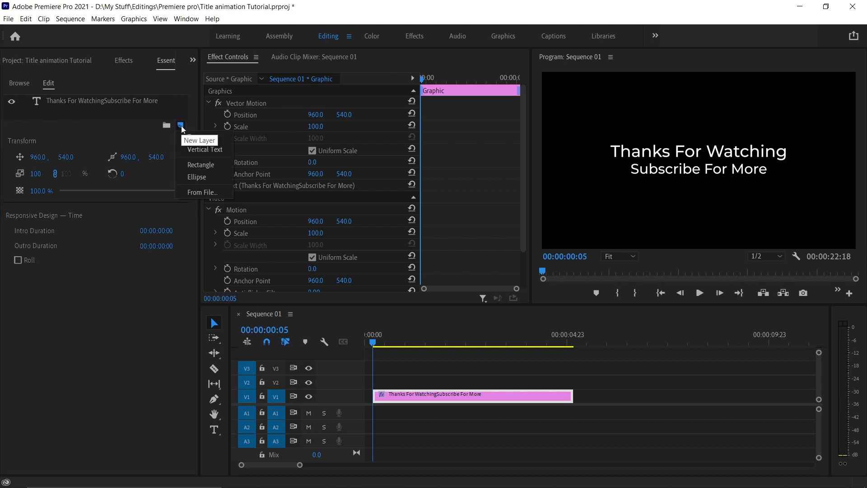
left_click(202, 165)
left_click_drag(674, 160, 595, 160)
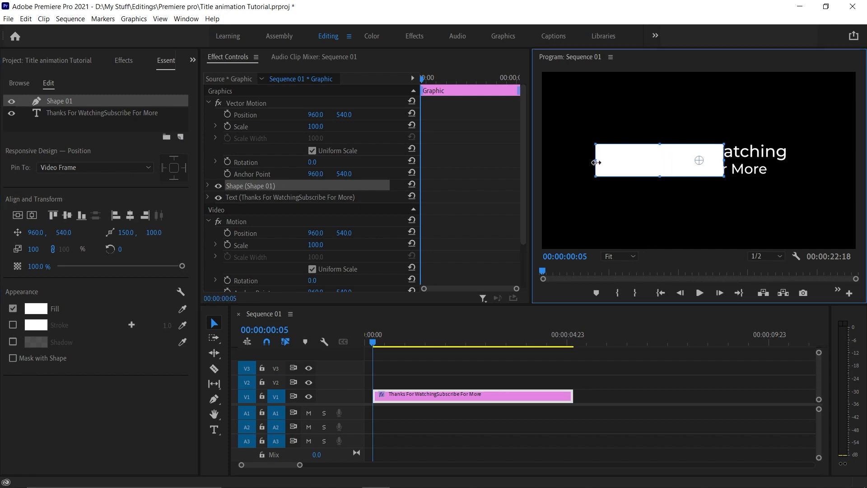
left_click_drag(724, 160, 799, 161)
left_click_drag(717, 155, 716, 119)
left_click_drag(693, 108, 691, 138)
Turn off the shape's uniform scale and set its horizontal scale to 0
left_click(208, 186)
scroll(242, 131, "down", 3)
left_click(224, 152)
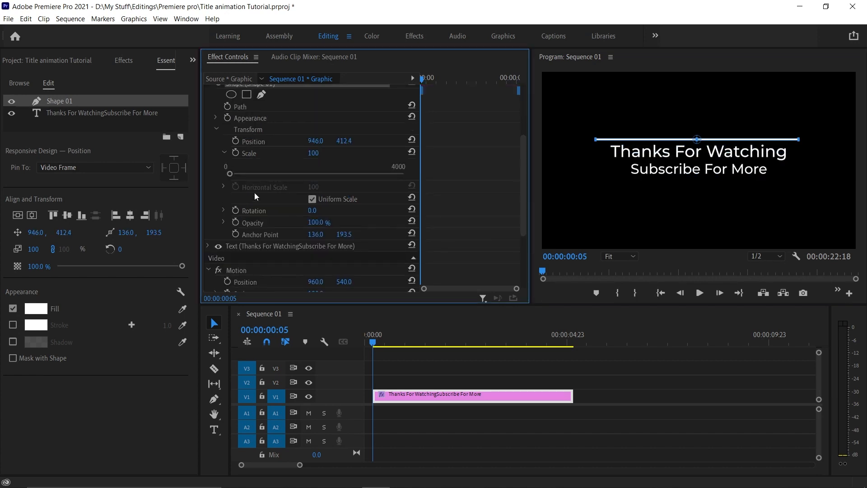
left_click(312, 199)
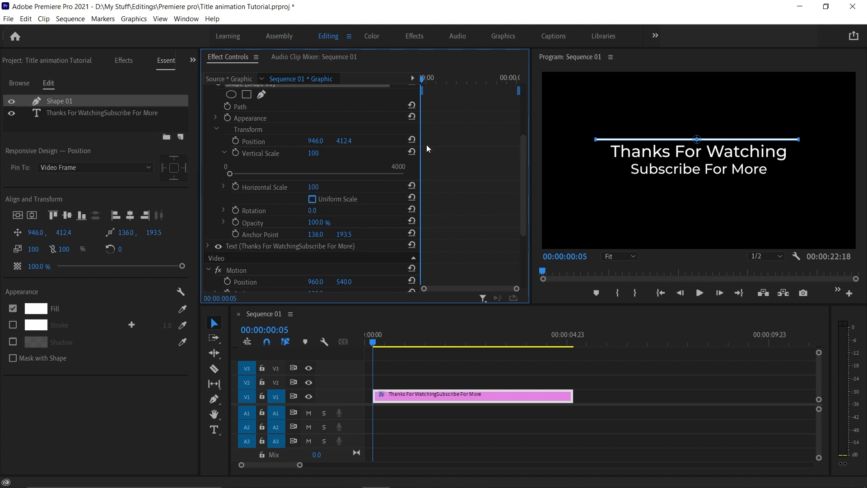
left_click(314, 188)
type("0")
key("Return")
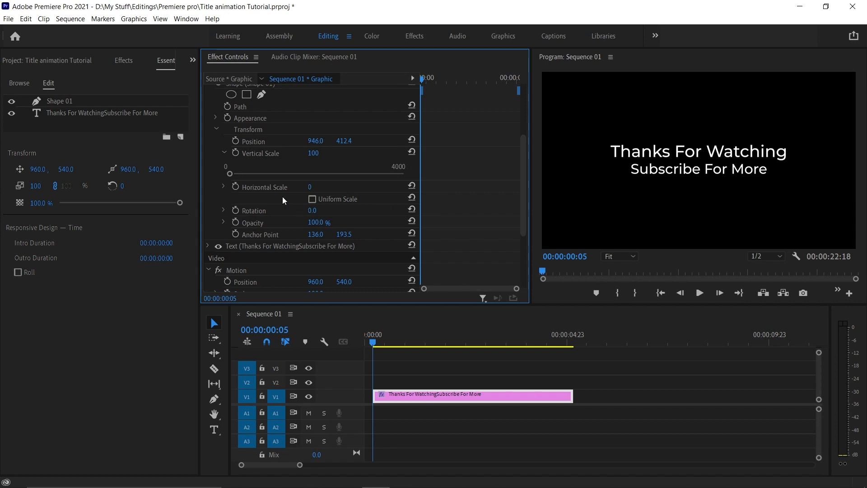
Keyframe the line's horizontal scale from 0 to 100 at 00:00:00:22 and preview the growing line
left_click(235, 186)
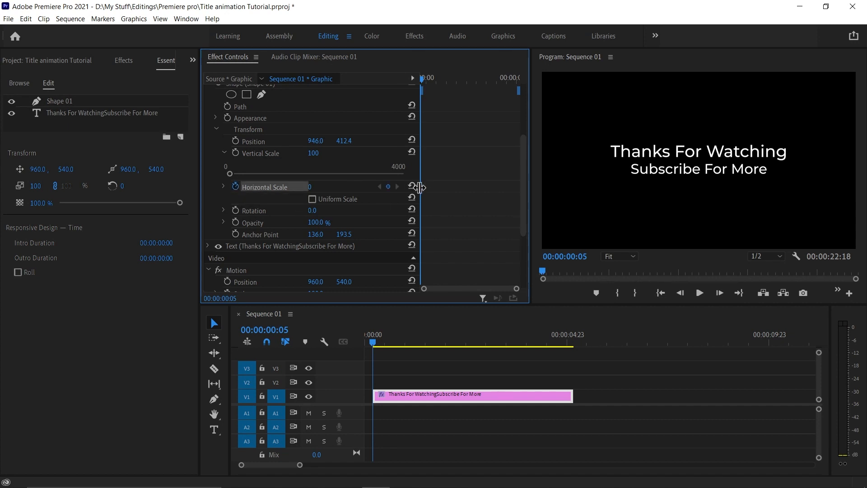
left_click_drag(421, 80, 434, 79)
left_click(310, 187)
type("100")
key("Return")
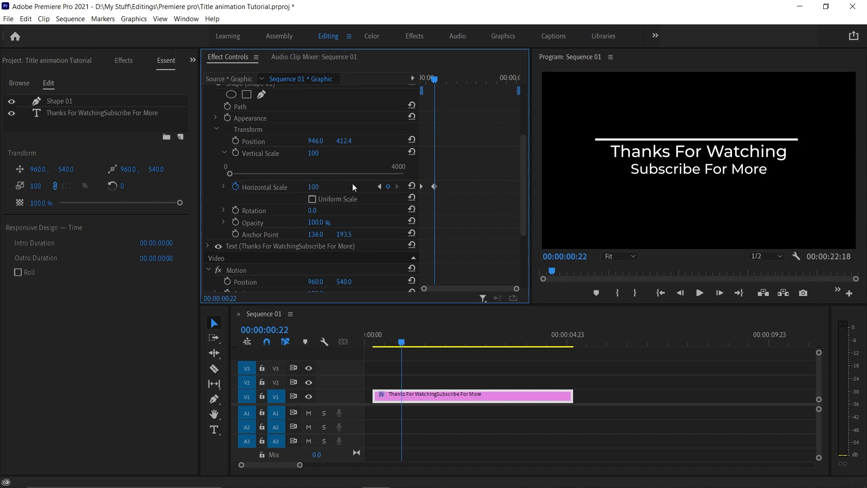
left_click_drag(434, 80, 422, 79)
key("space")
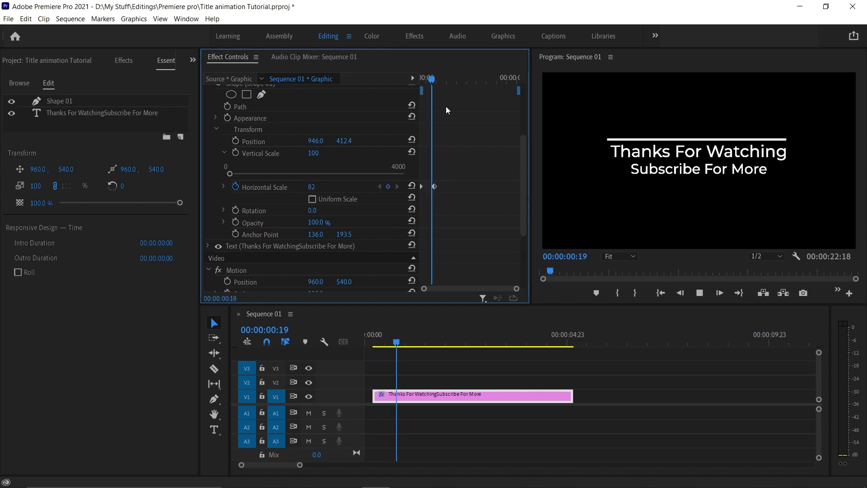